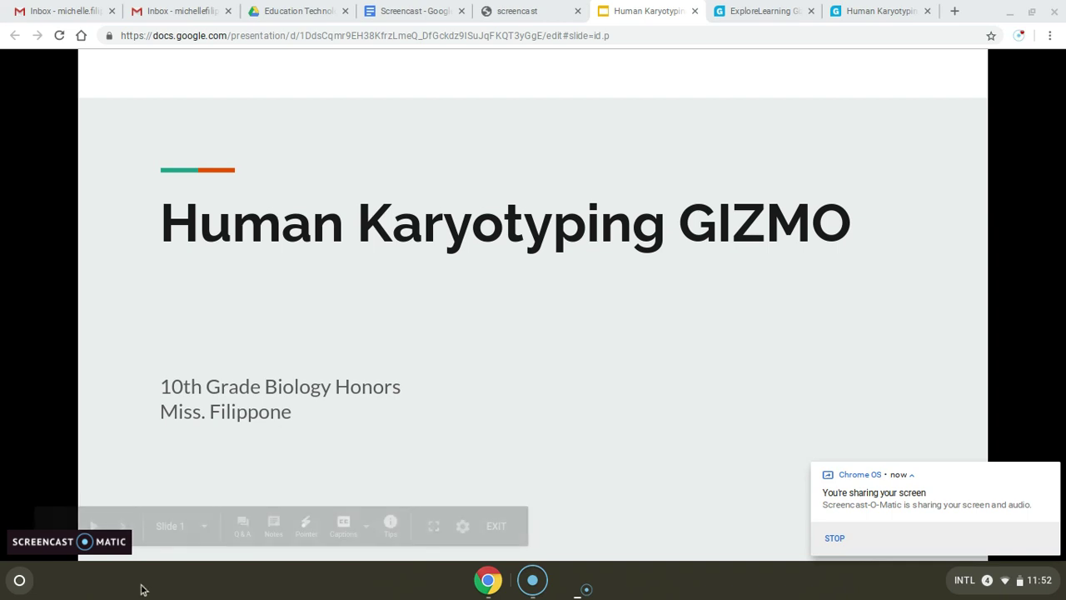
- Advance past the Standards slide to the Credits slide, then switch to the Gizmos homepage
click(125, 526)
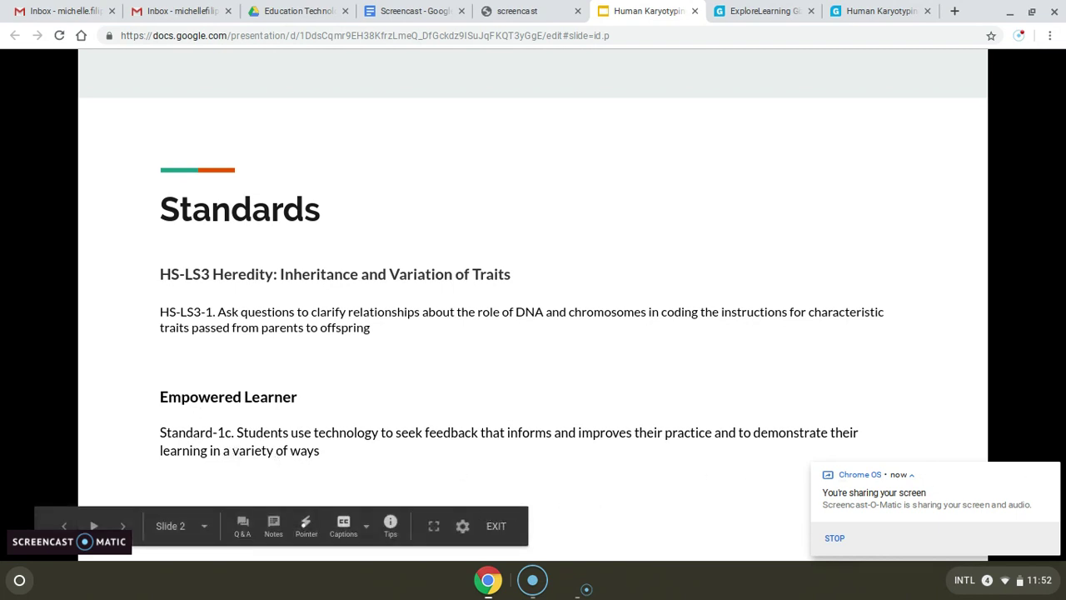
click(1051, 472)
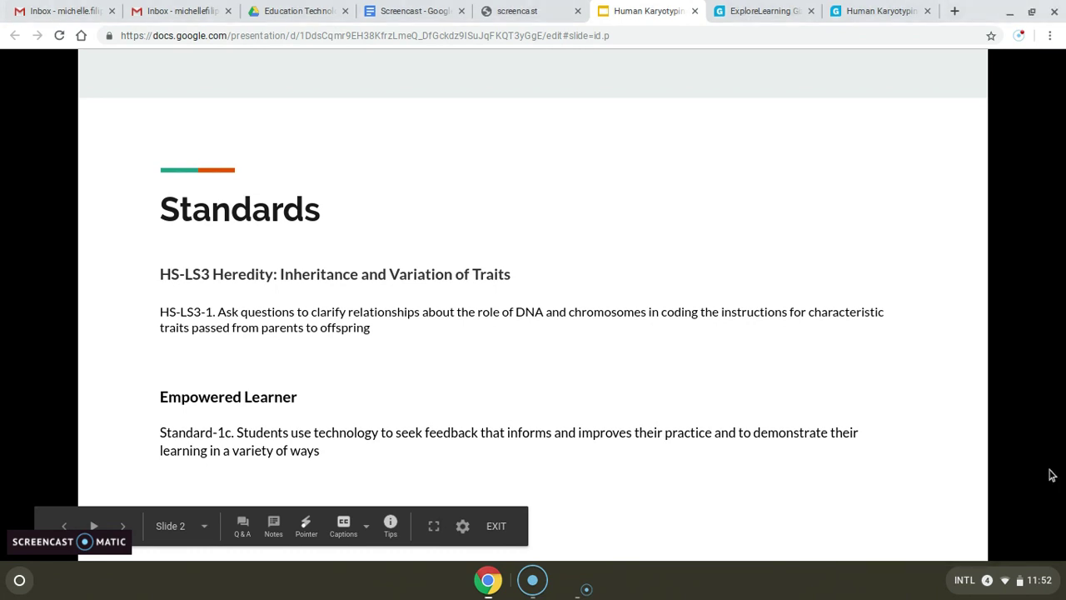
click(124, 526)
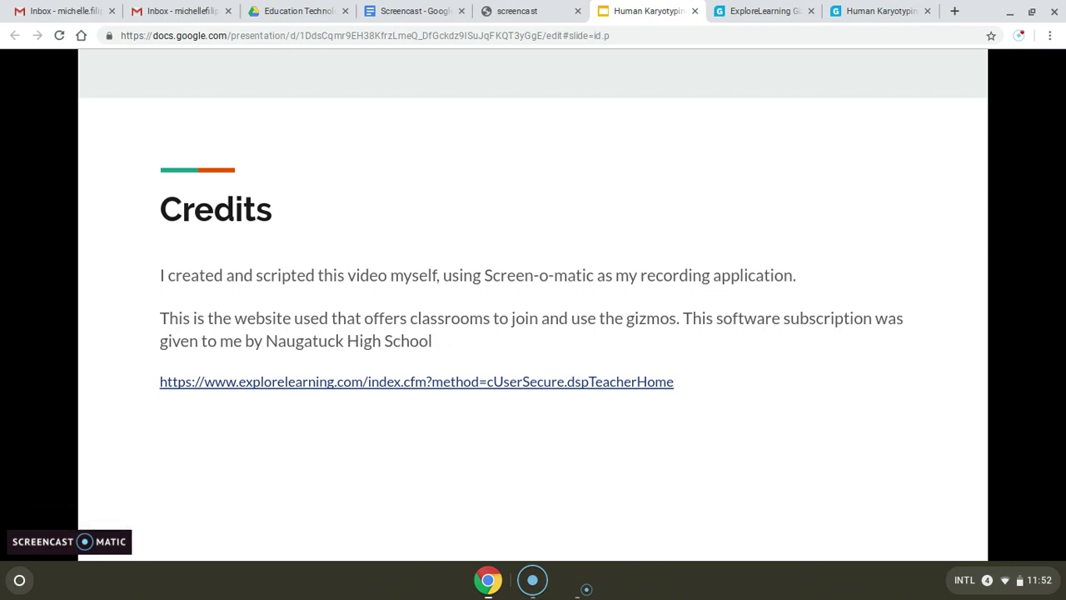
click(749, 14)
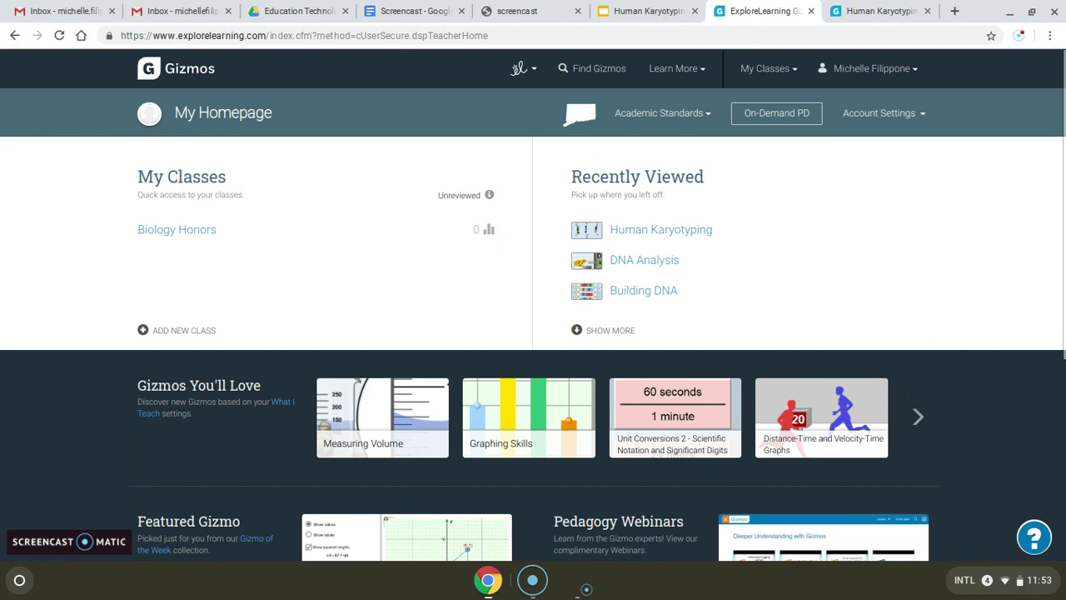
- Launch the Human Karyotyping simulation from the Biology Honors class page
click(177, 238)
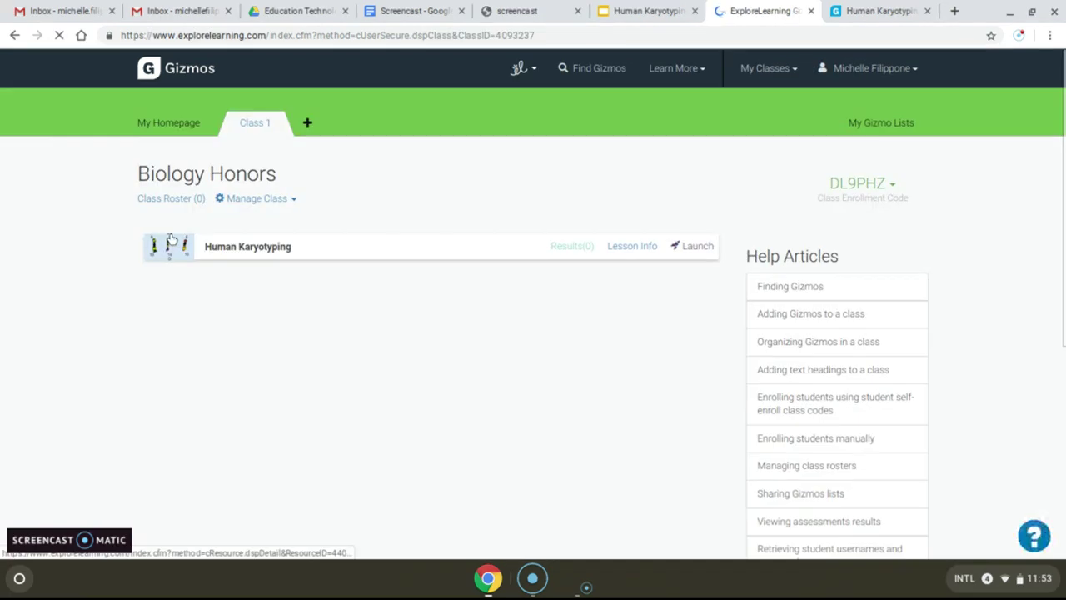
click(250, 247)
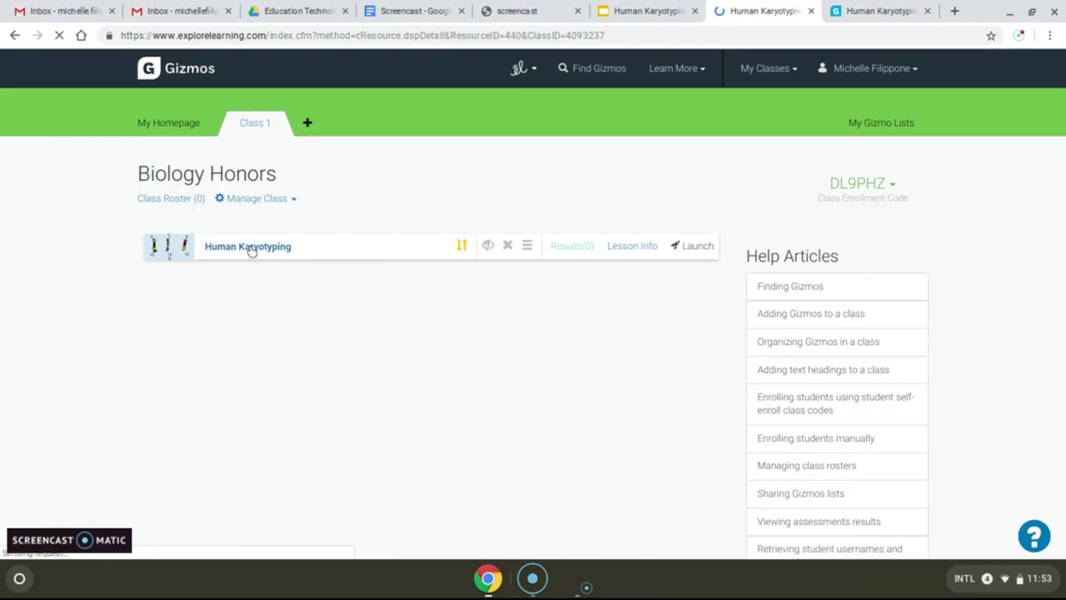
click(889, 167)
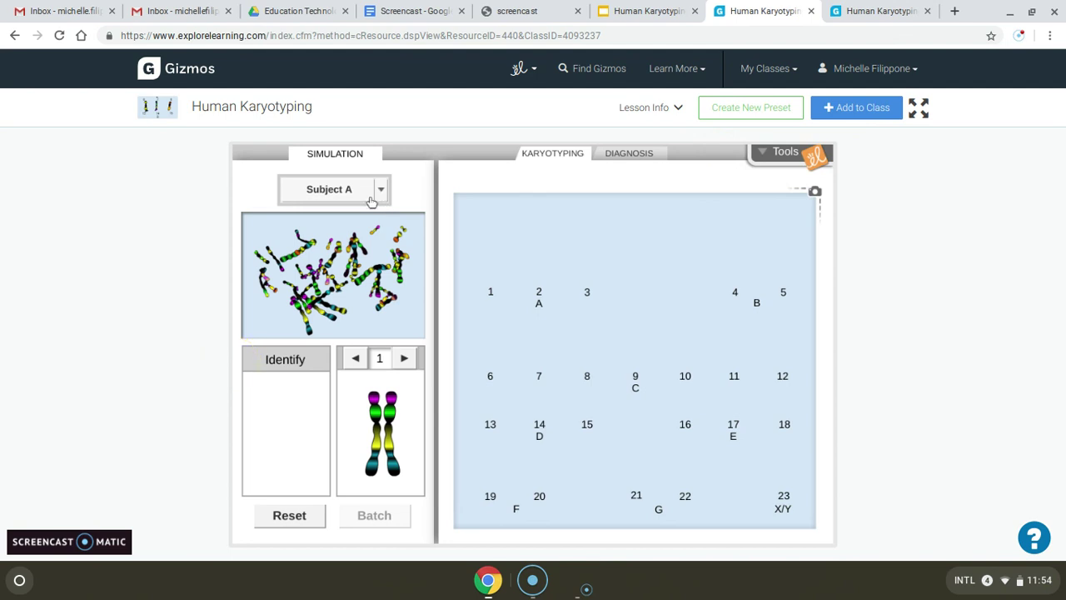
click(372, 200)
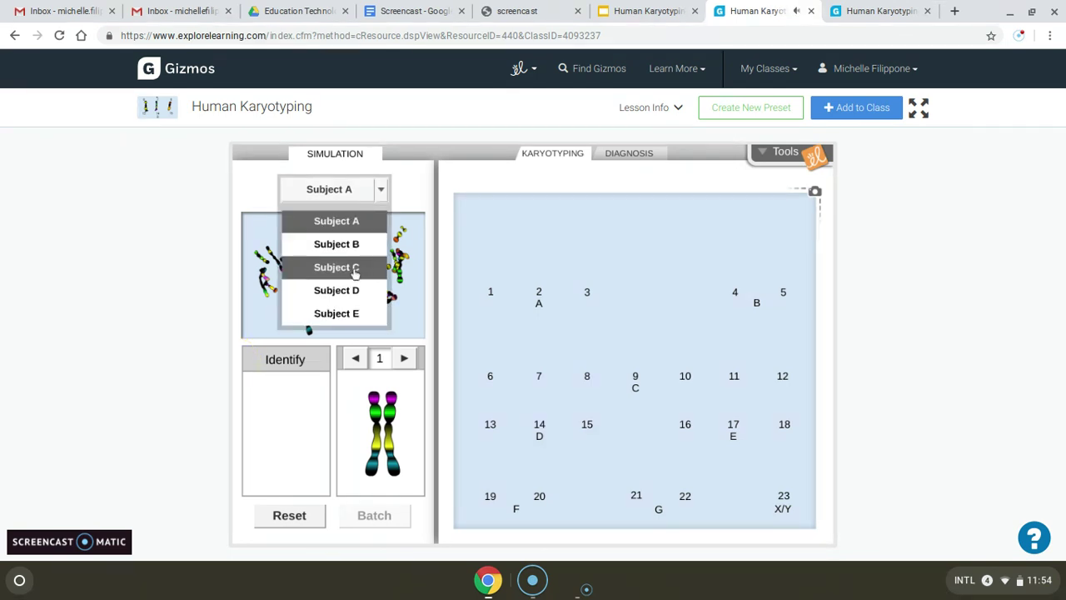
- Keep Subject A, match a small chromosome to reference pair 20, and place it there
click(376, 190)
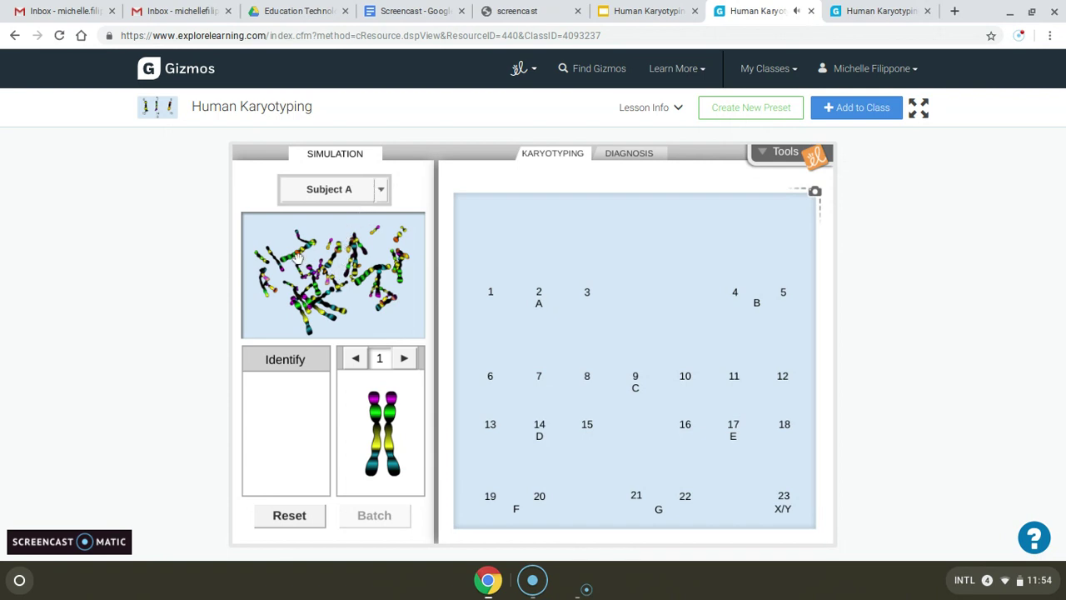
drag(298, 258, 274, 430)
click(404, 359)
click(404, 360)
click(403, 360)
click(403, 359)
click(404, 360)
triple_click(404, 359)
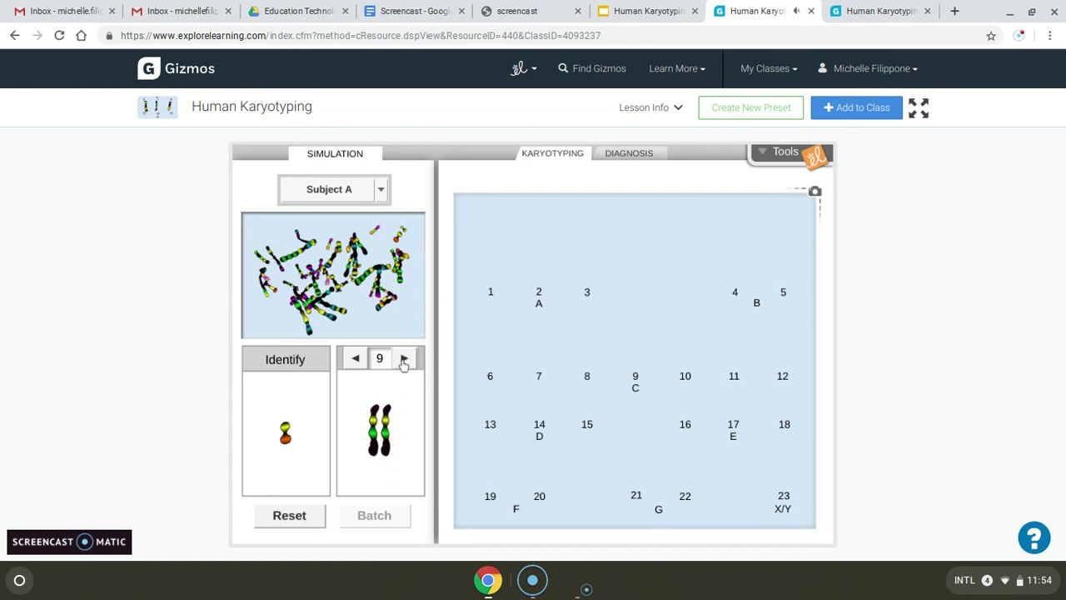
triple_click(404, 360)
click(404, 360)
triple_click(404, 359)
double_click(404, 359)
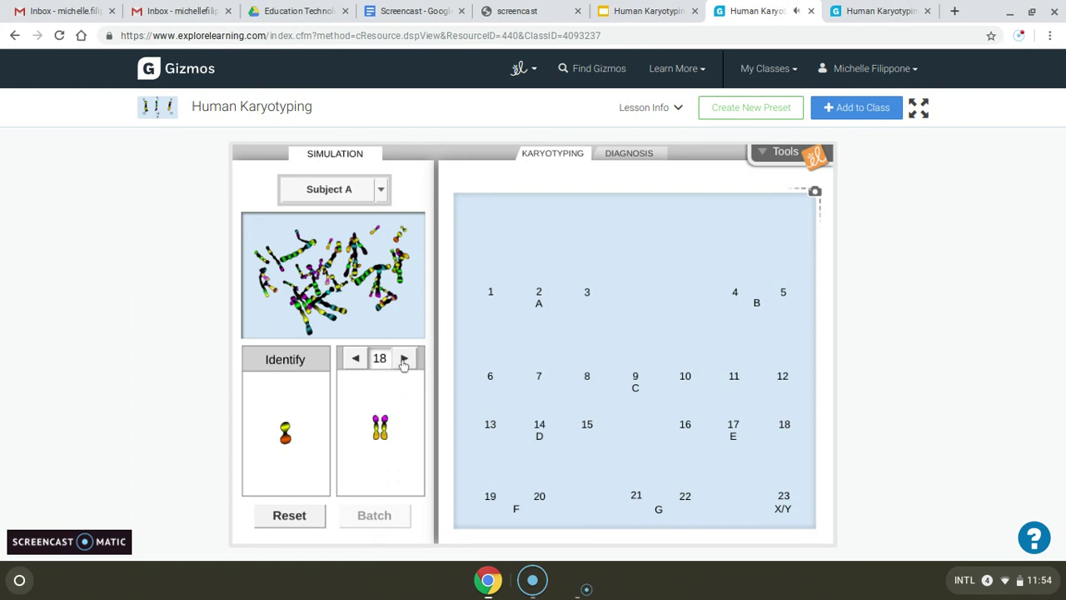
click(404, 360)
click(404, 360)
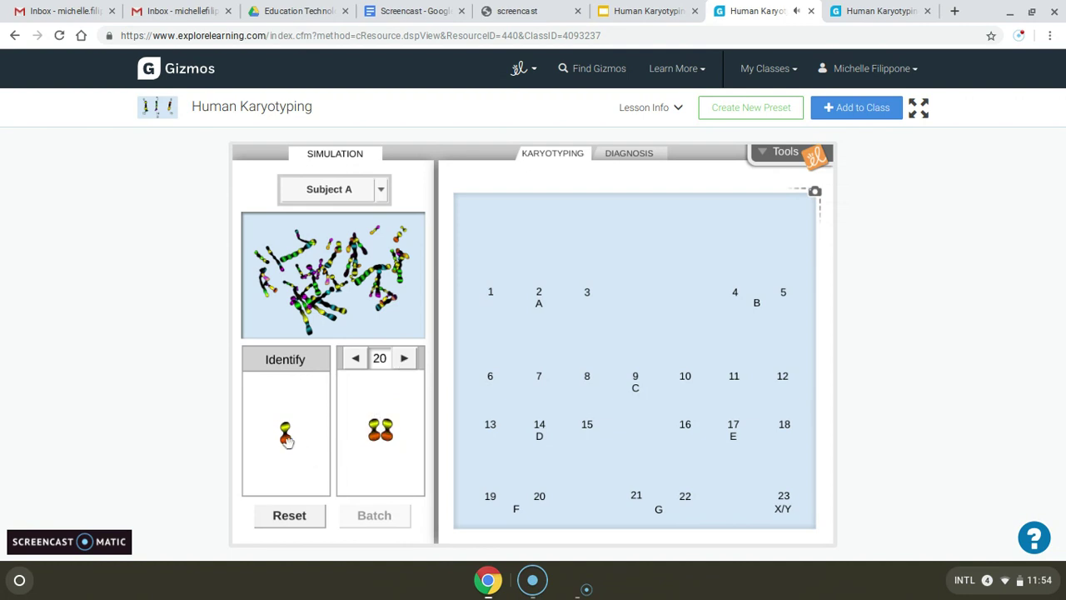
drag(285, 434, 542, 480)
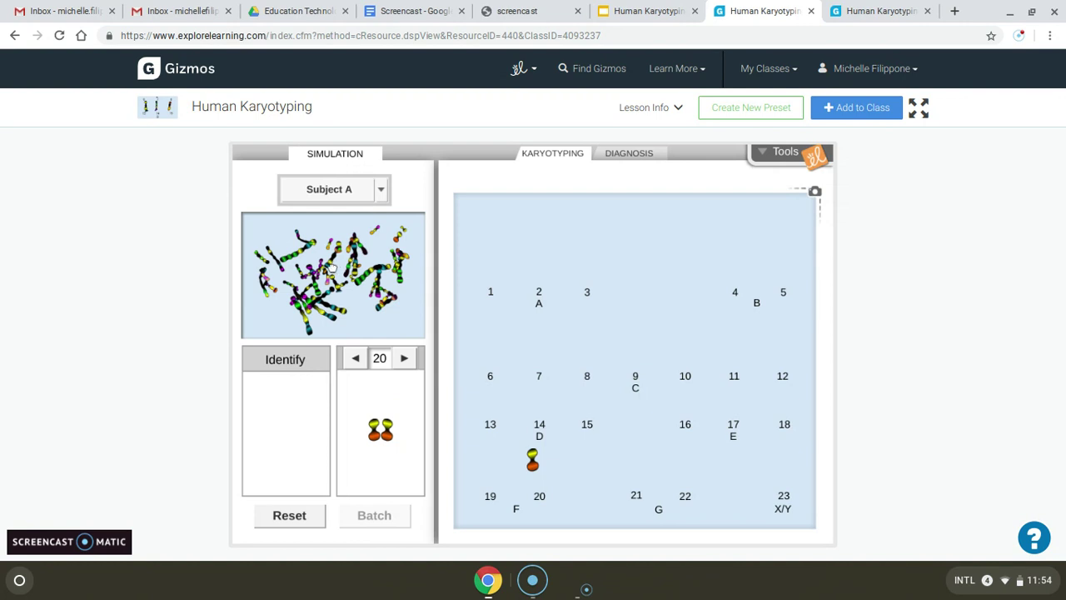
- Match another chromosome by stepping back through the references and place it in pair 8
drag(333, 269, 304, 408)
click(361, 359)
click(355, 358)
click(355, 359)
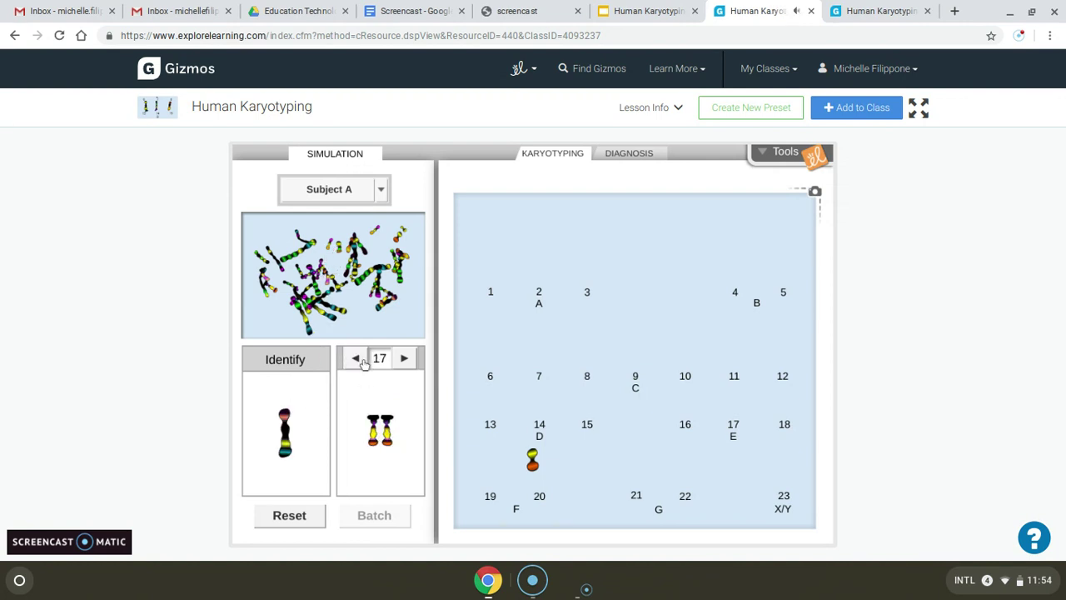
click(355, 358)
click(355, 358)
drag(288, 437, 305, 426)
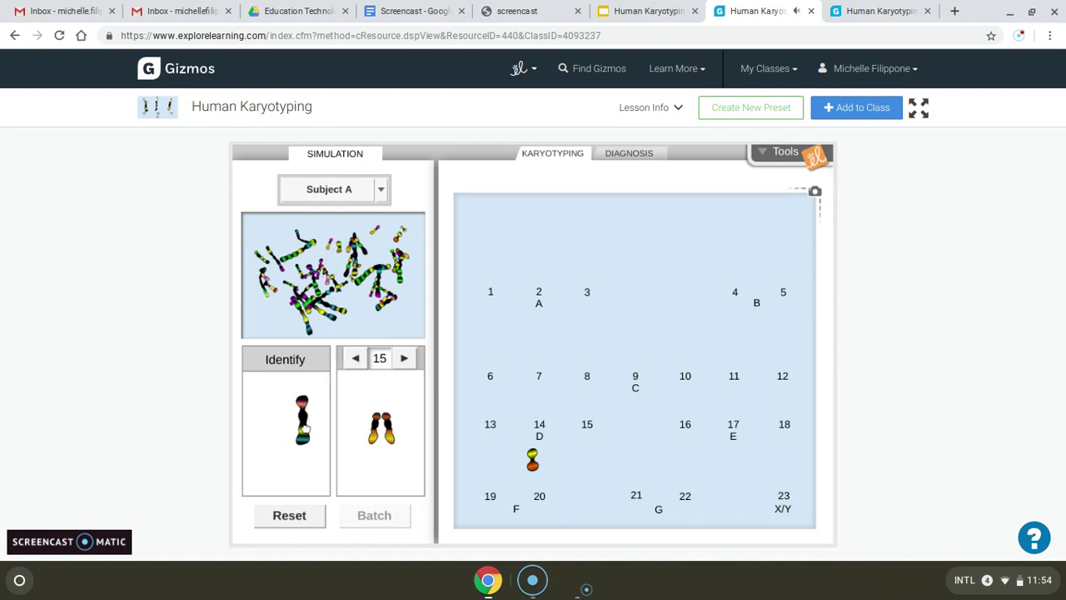
click(355, 359)
click(355, 359)
click(356, 358)
click(356, 359)
click(356, 358)
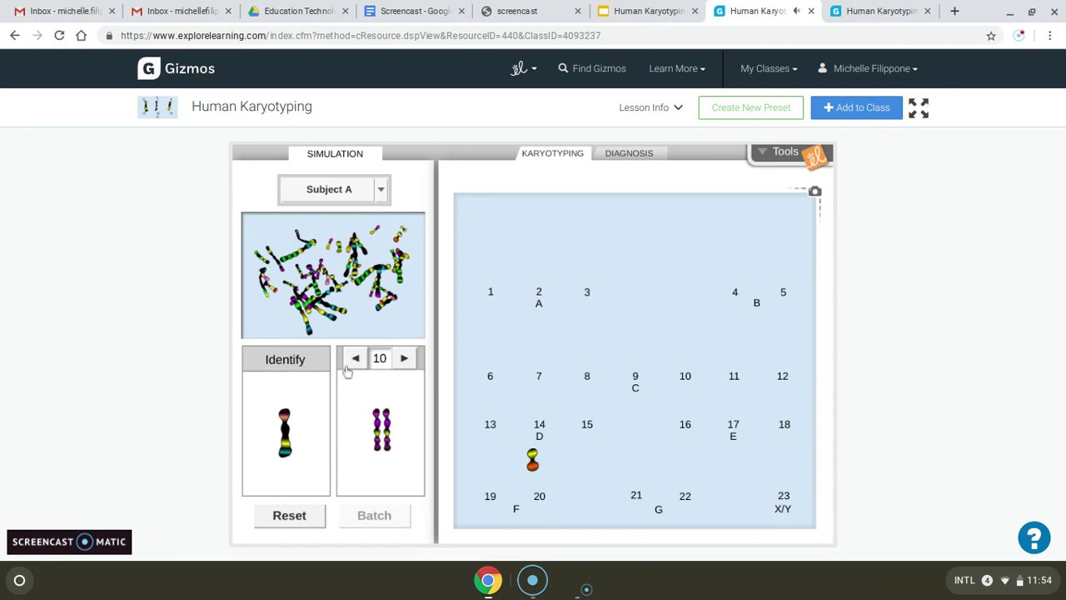
click(356, 358)
click(356, 358)
drag(290, 426, 583, 346)
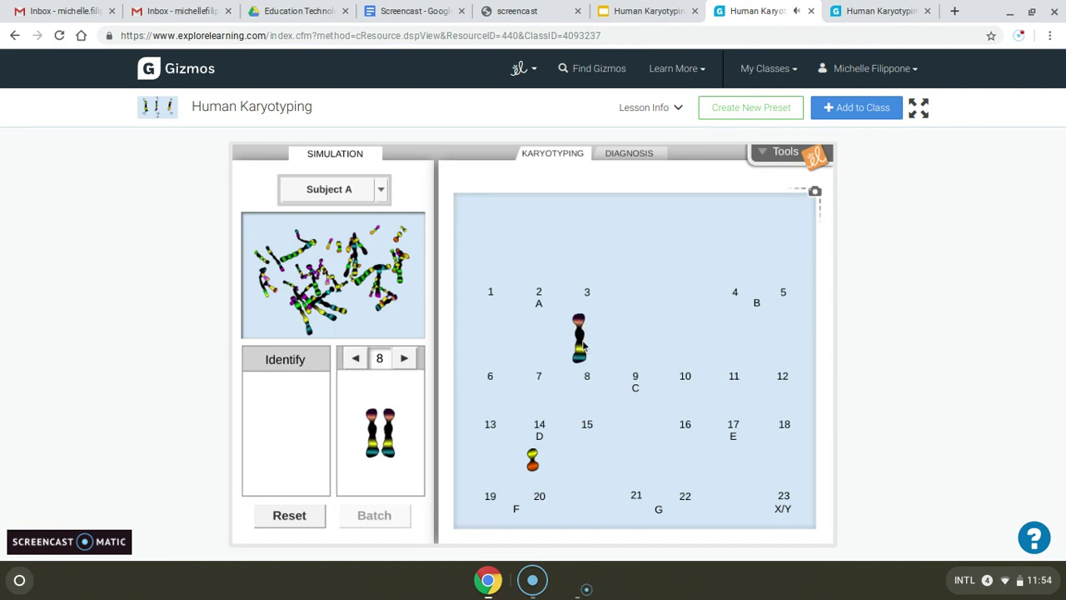
click(871, 11)
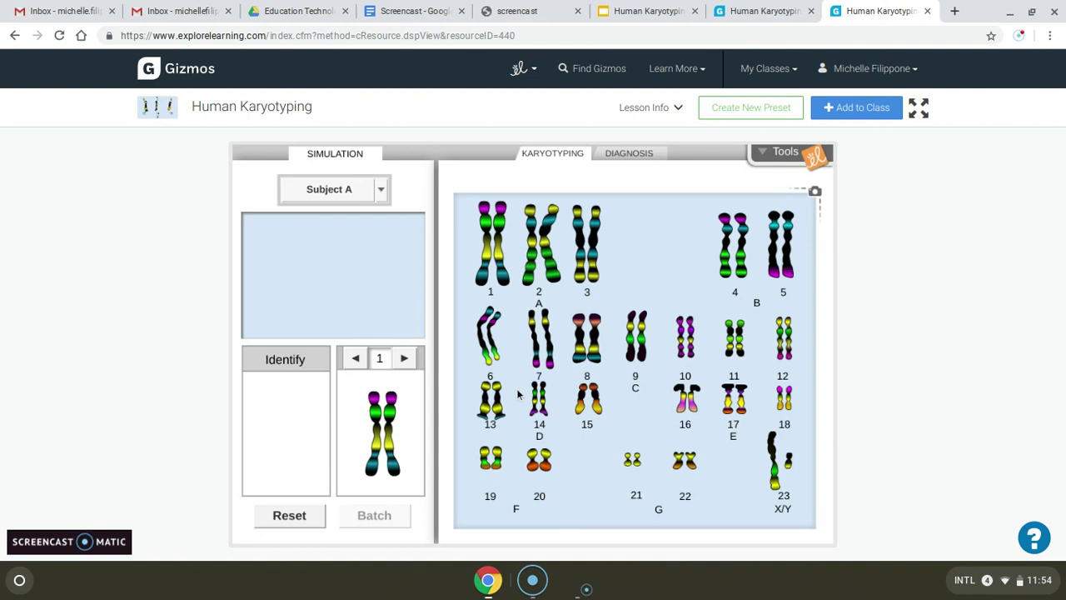
- Take a snapshot of Subject A's sorted karyotype chart and close the preview
click(643, 160)
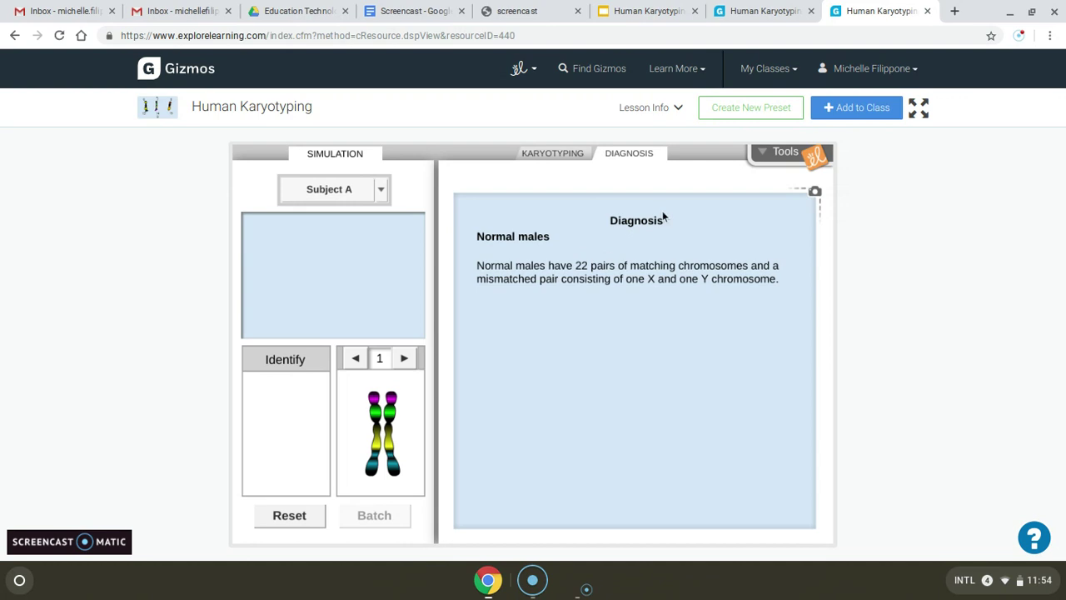
click(546, 155)
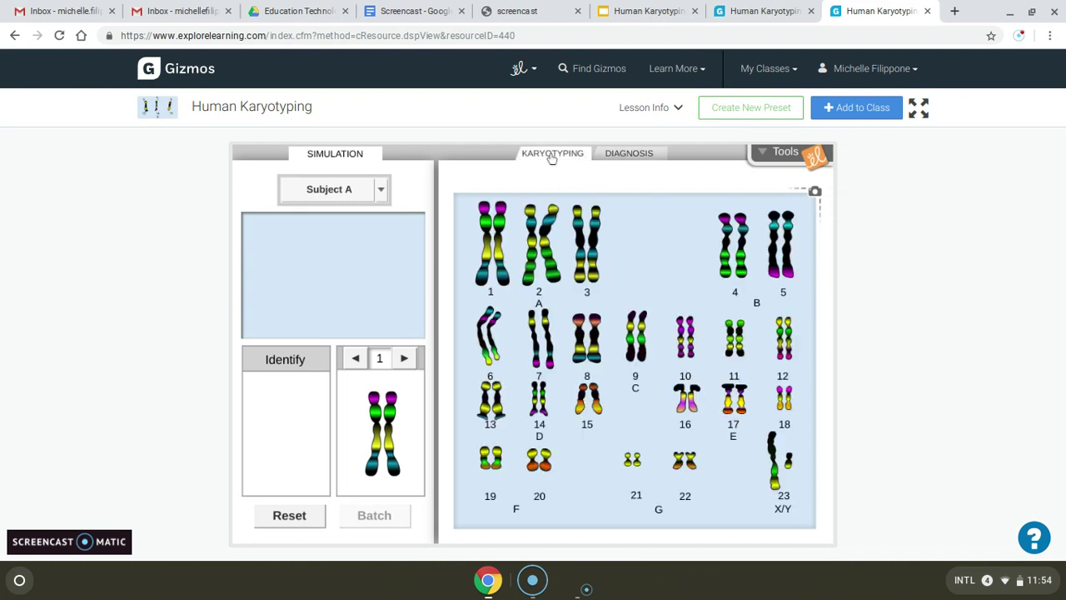
click(816, 192)
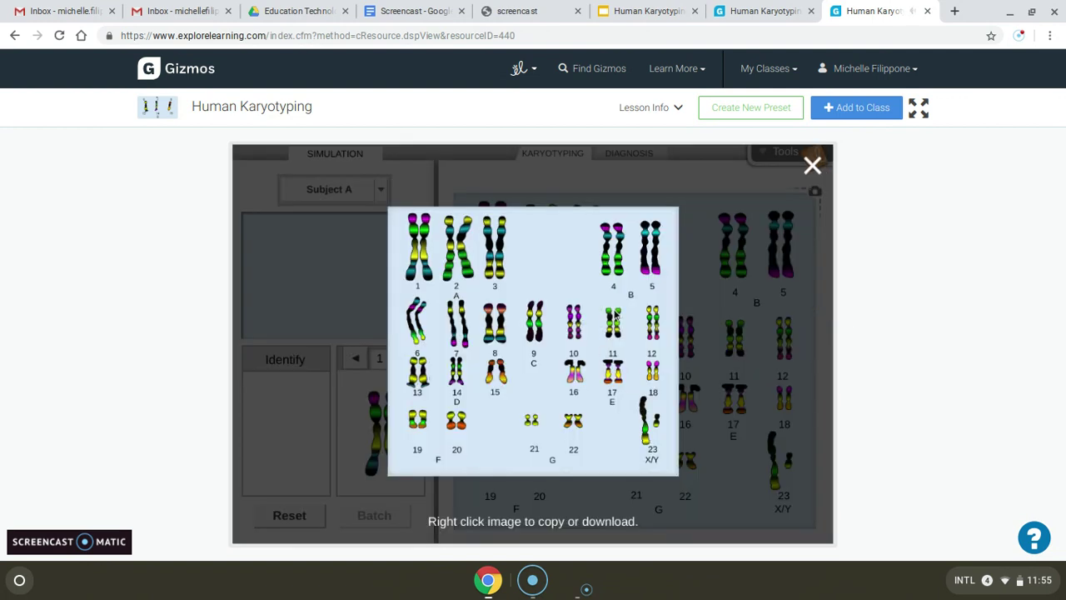
click(813, 167)
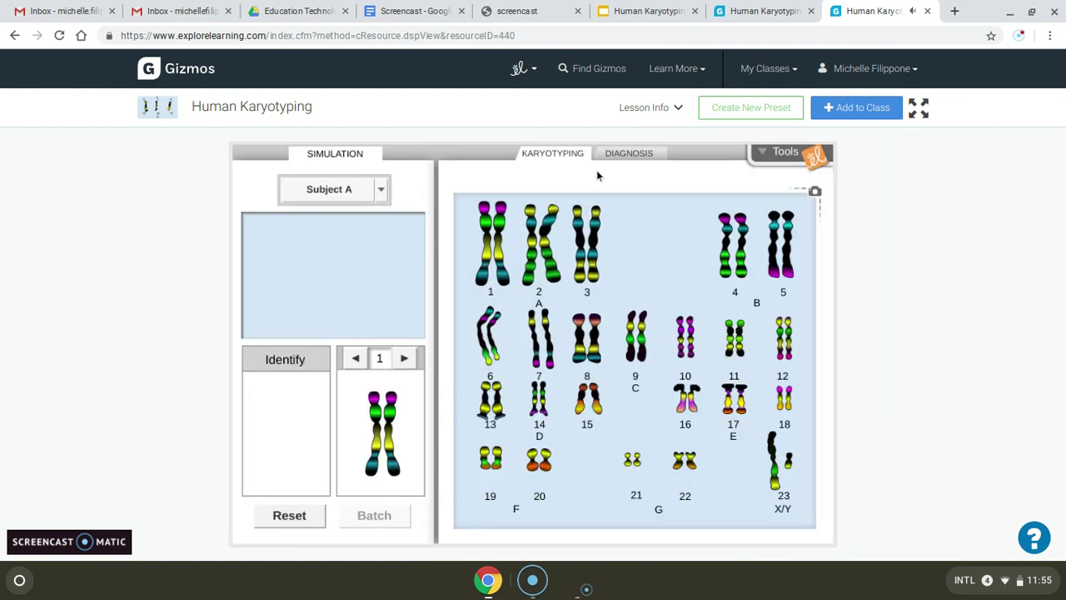
click(627, 153)
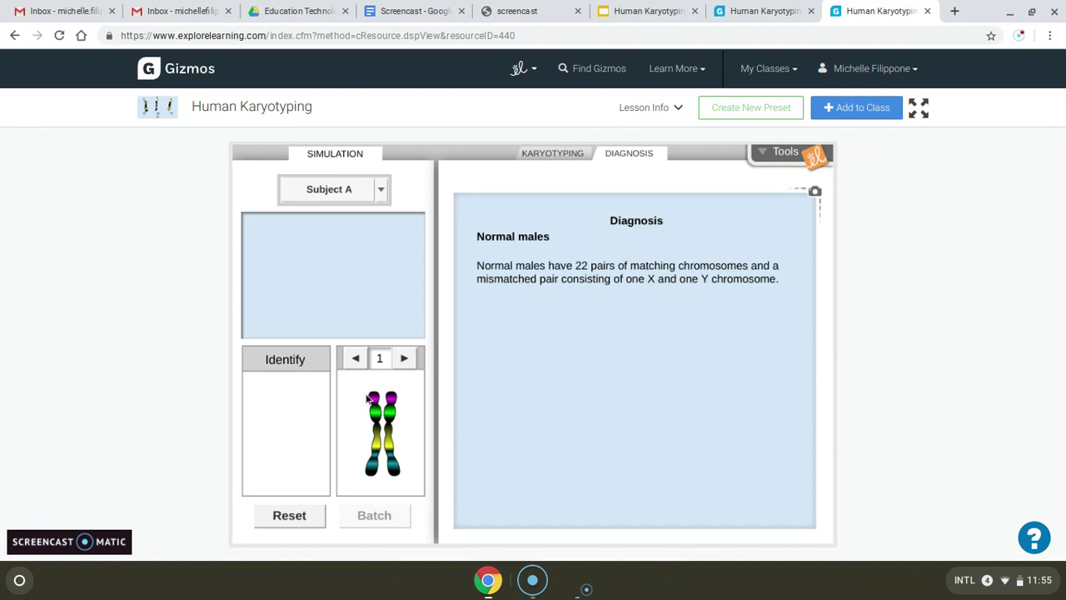
- Step through Subject A's chromosomes from number 2 up to number 6
click(403, 359)
click(404, 359)
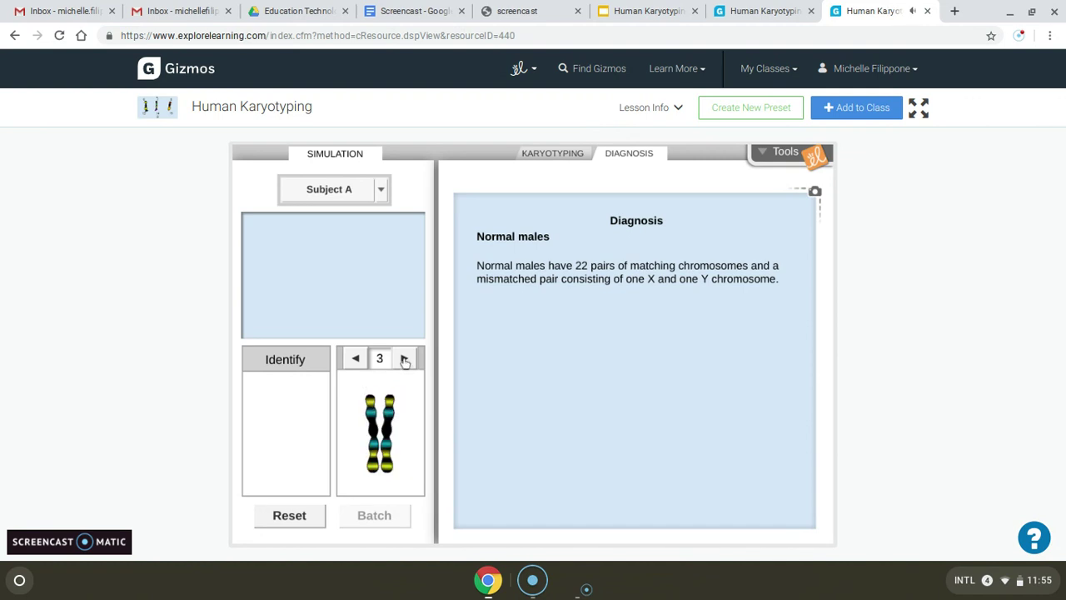
click(404, 359)
click(398, 363)
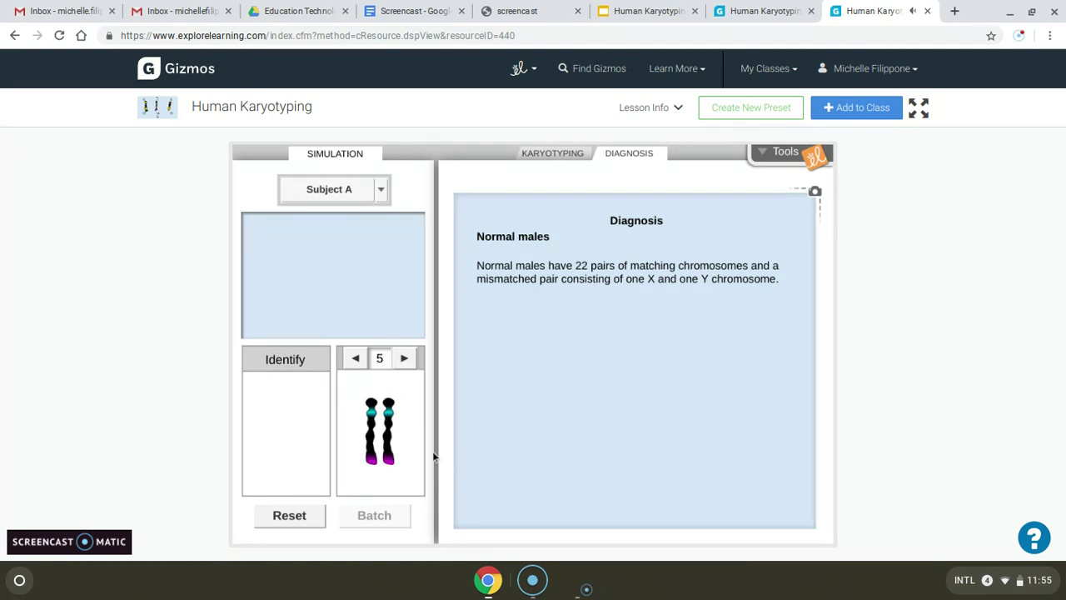
click(400, 364)
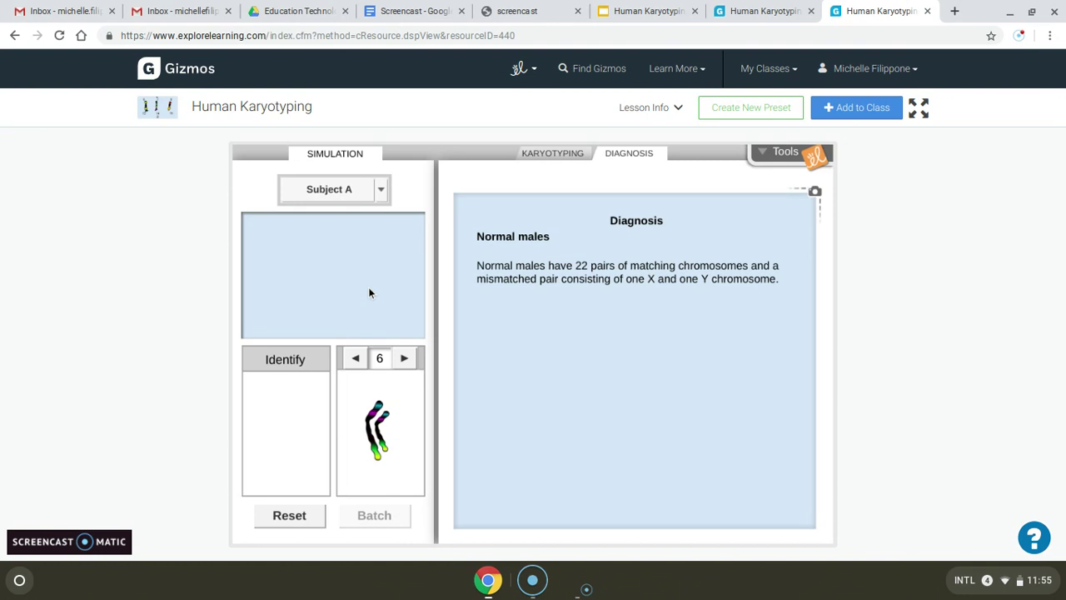
click(829, 354)
scroll(648, 364, down, 10)
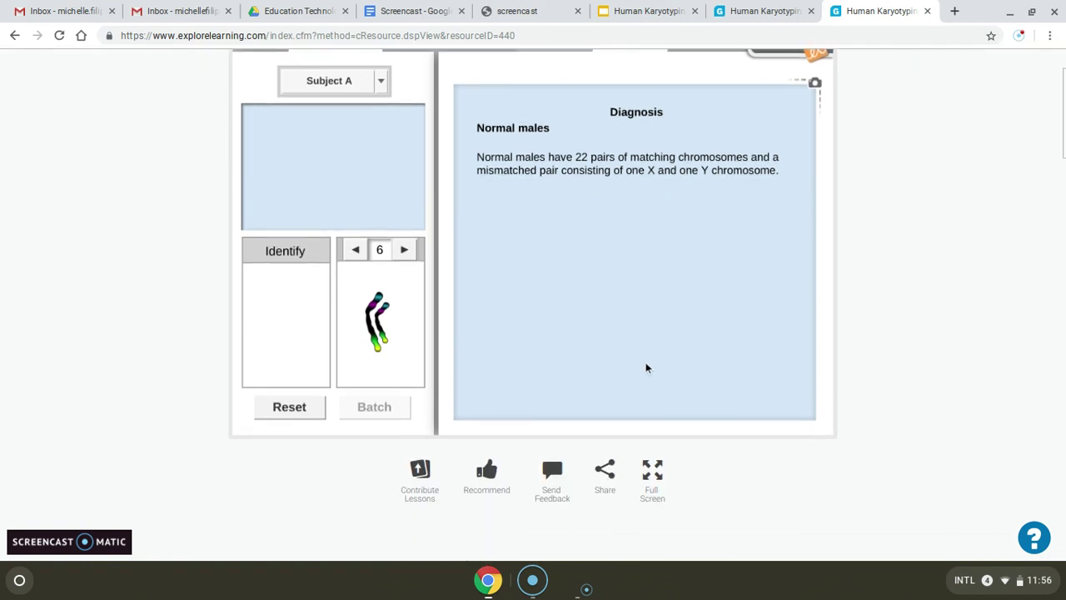
scroll(648, 364, down, 15)
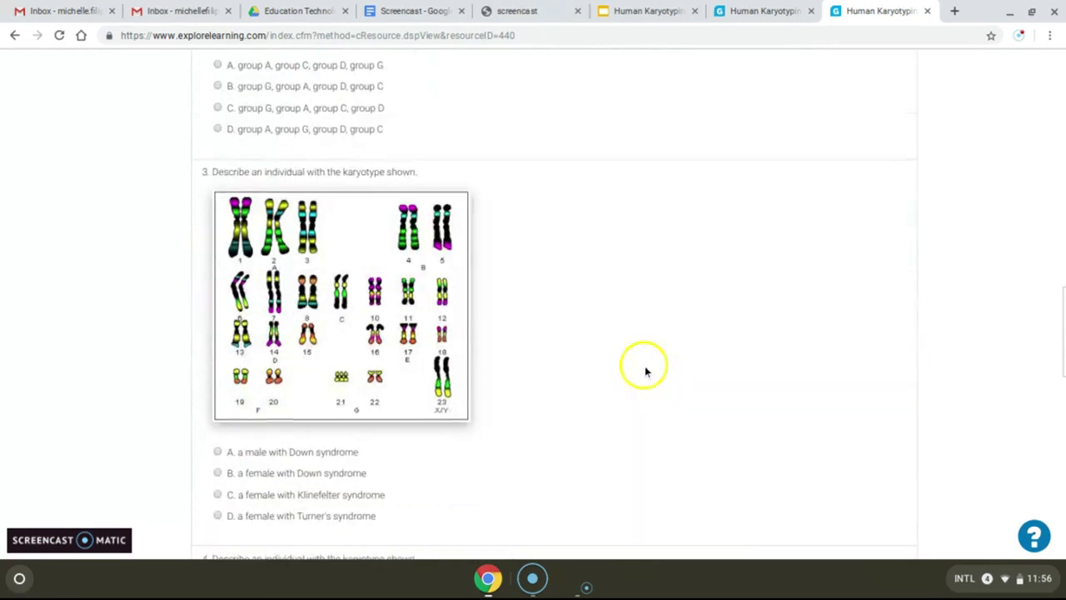
scroll(639, 381, down, 5)
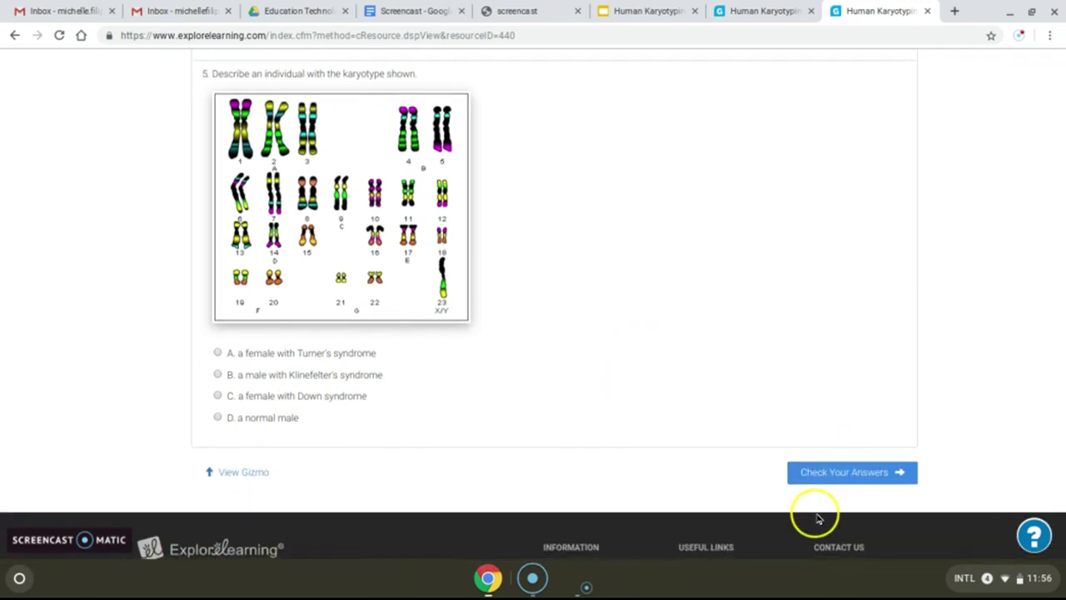
scroll(638, 428, up, 3)
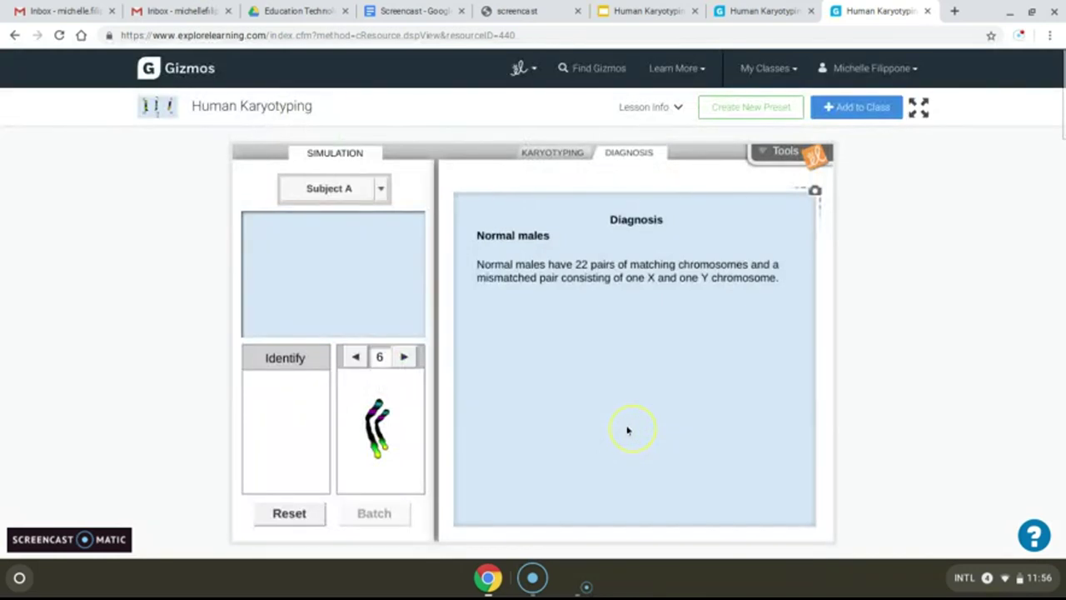
click(667, 110)
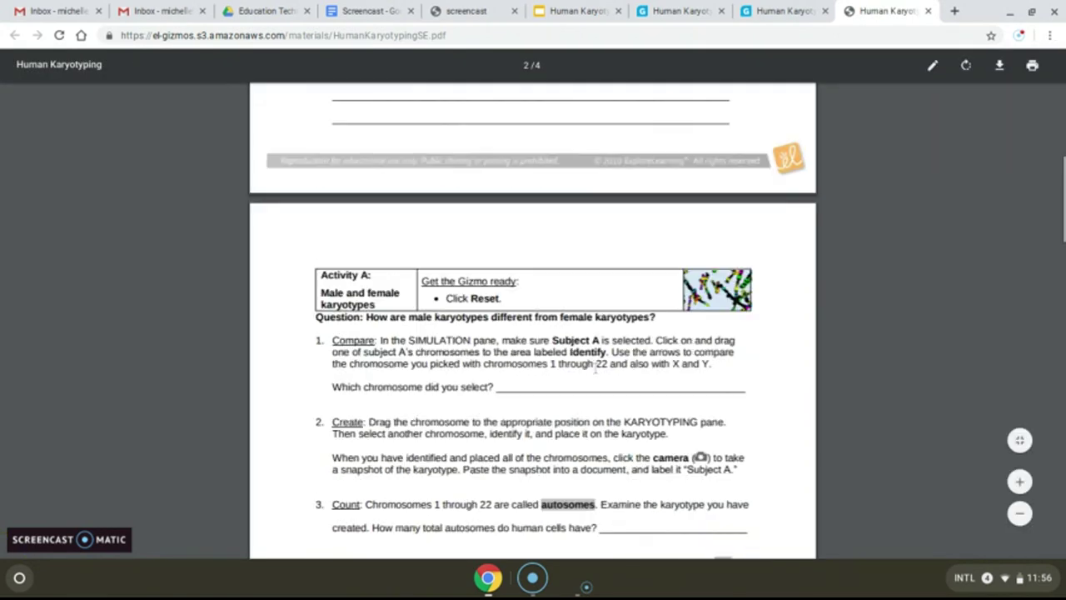
scroll(593, 368, down, 8)
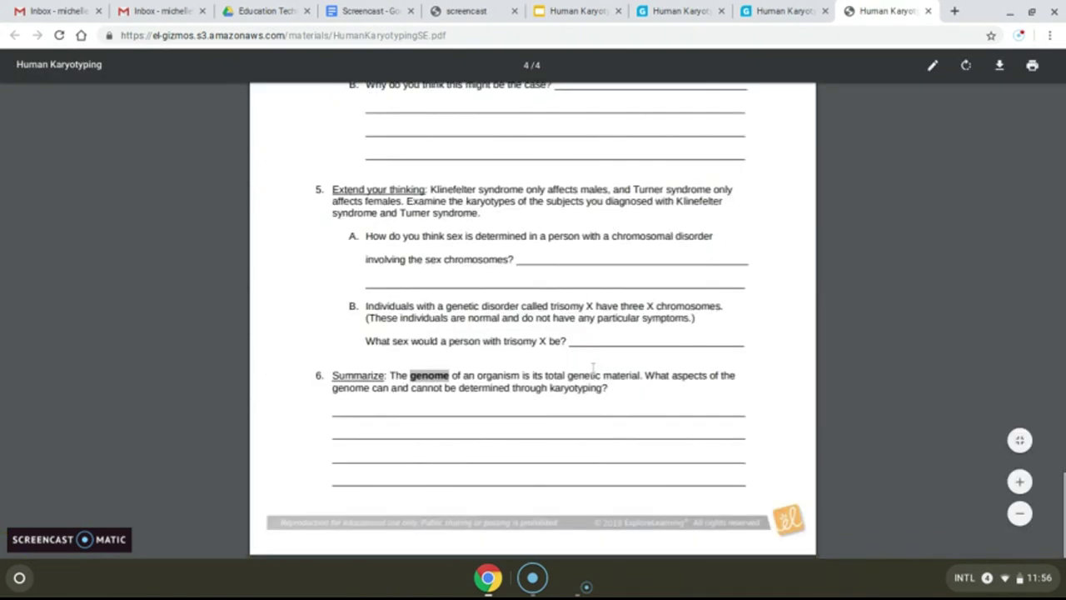
- Scroll through the Student Exploration: Human Karyotyping PDF and return to the Gizmo page
scroll(593, 368, up, 20)
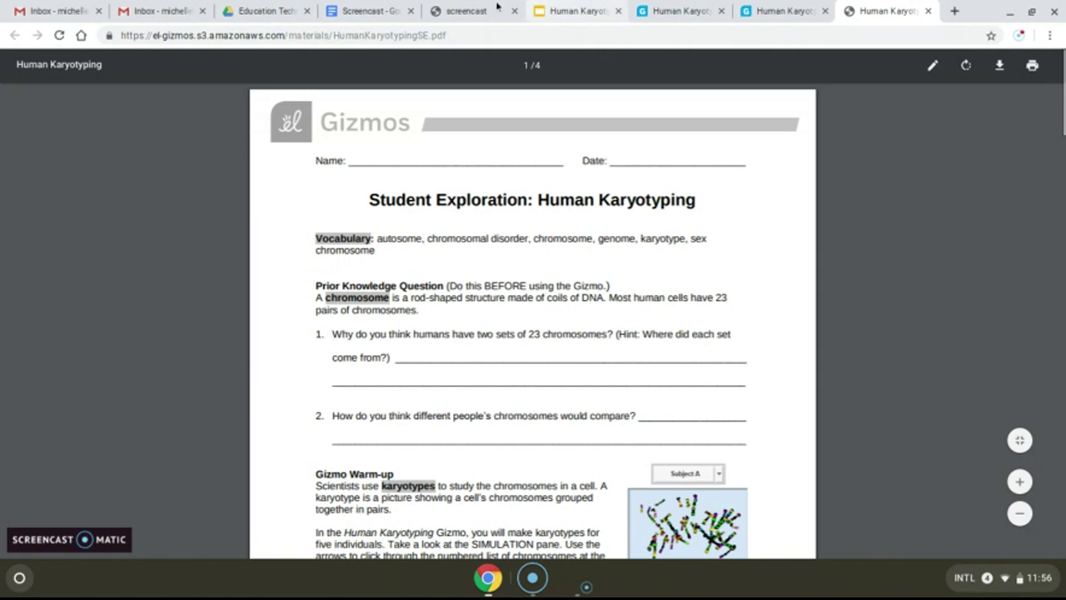
click(772, 12)
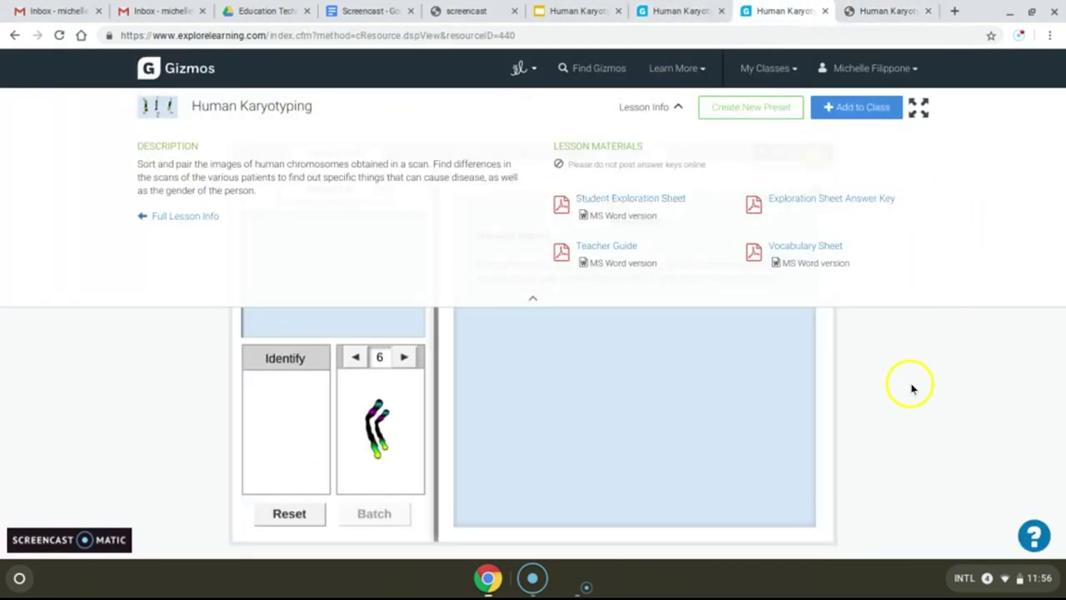
- Hide the Lesson Info panel and choose Subject D from the subject list
click(807, 330)
click(381, 191)
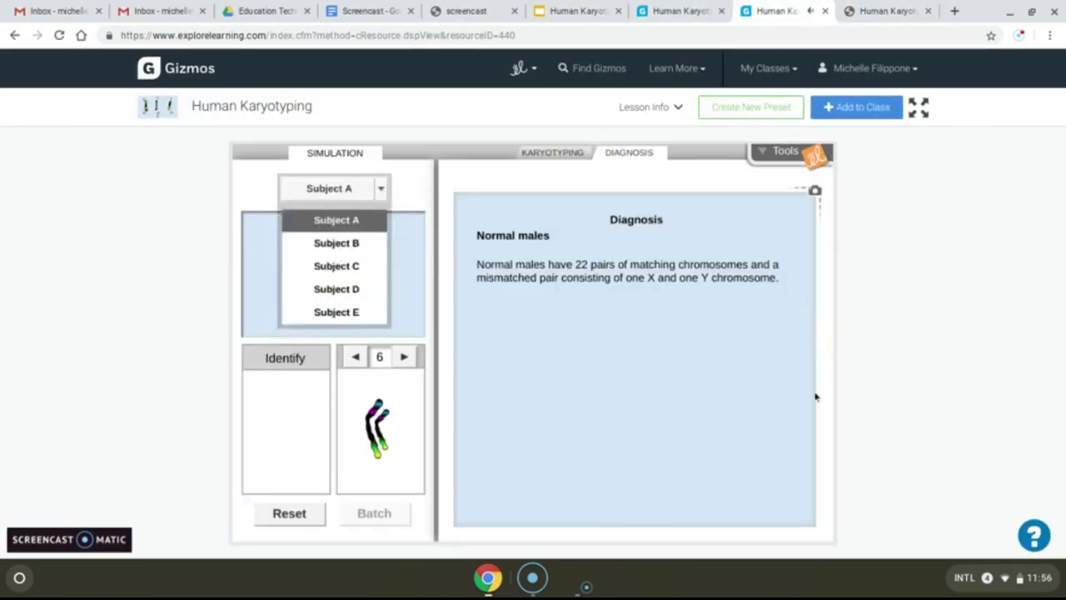
click(352, 288)
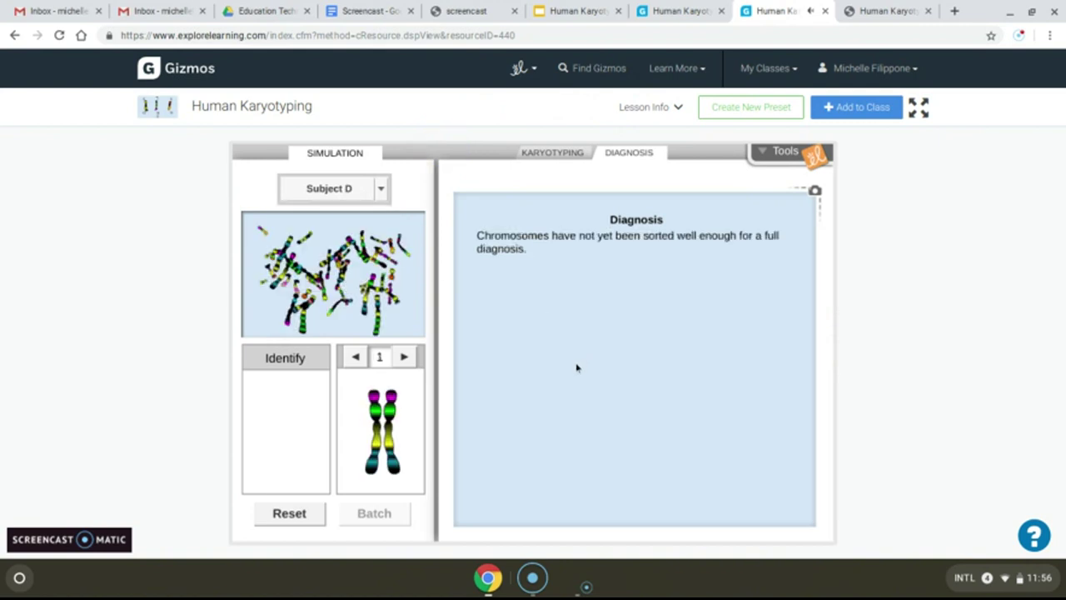
scroll(574, 369, down, 1)
click(245, 383)
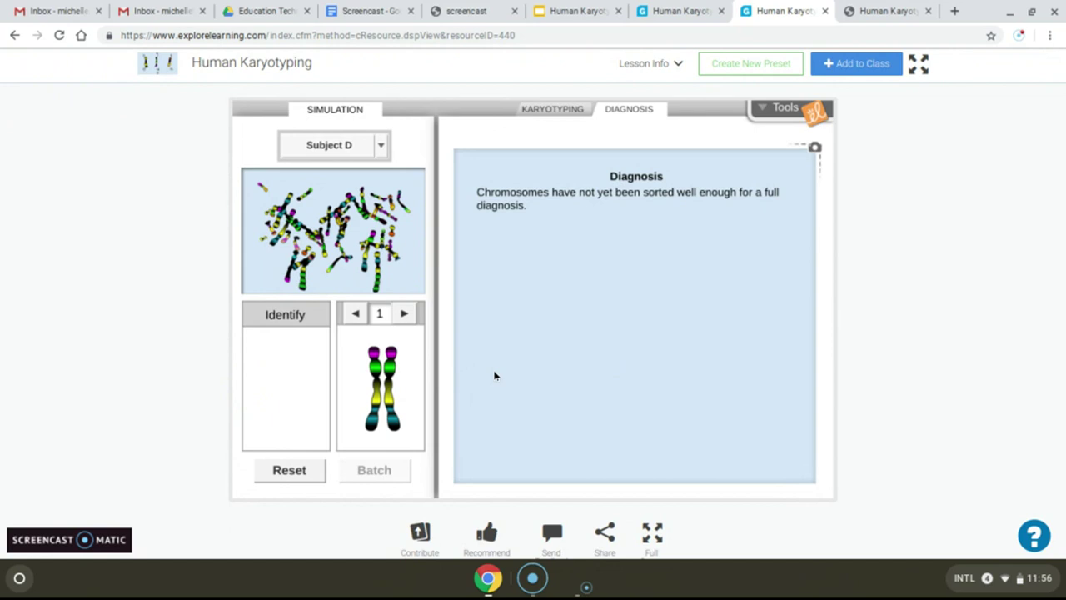
click(583, 552)
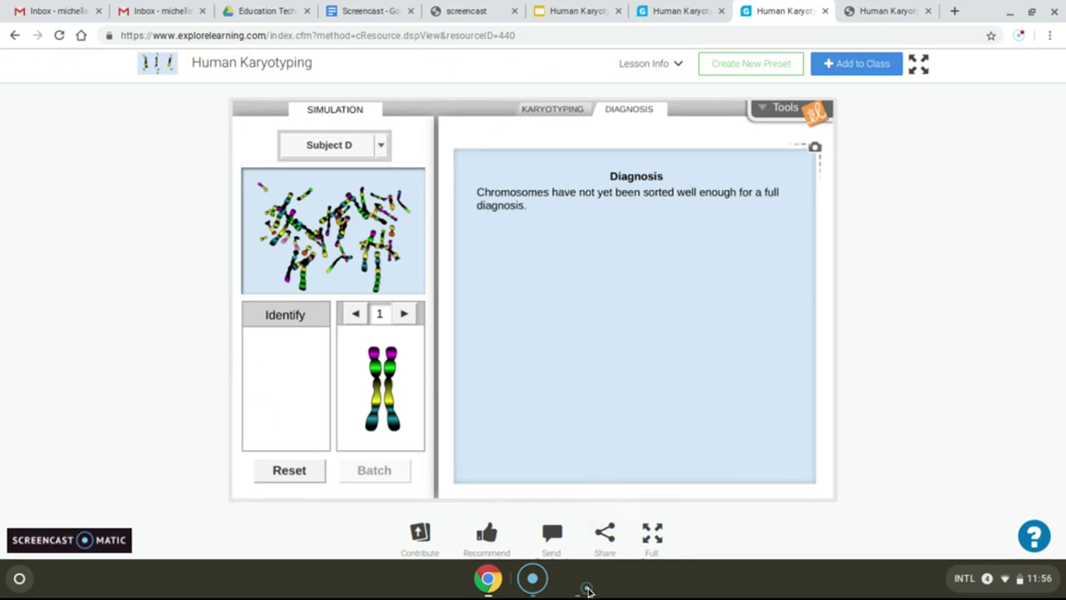